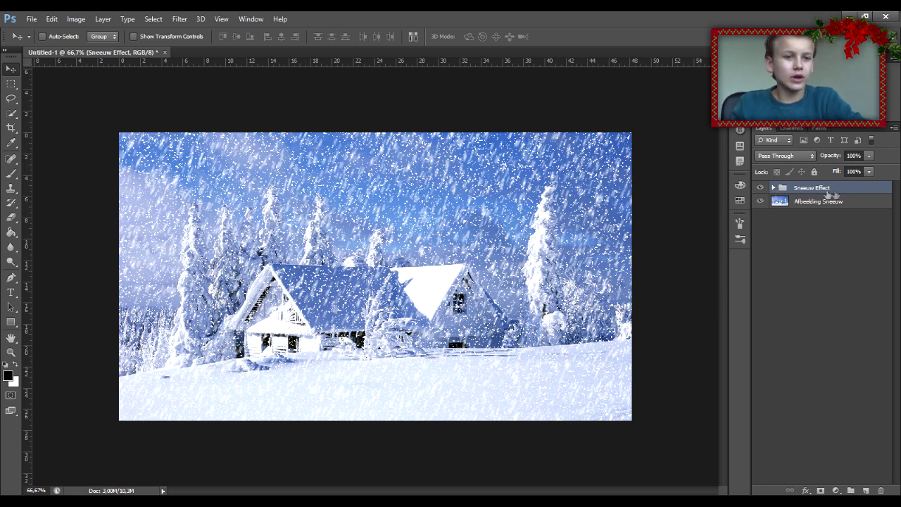
Step: Delete the 'Sneeuw Effect' group, leaving only the plain 'Afbeelding Sneeuw' photo
key(Delete)
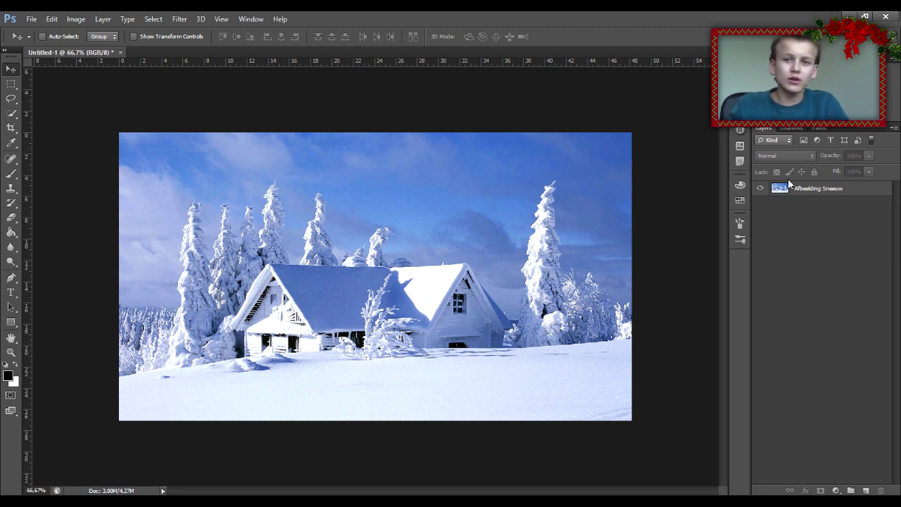
Step: Add a black (000000) Solid Color fill layer above the 'Afbeelding Sneeuw' photo
click(809, 194)
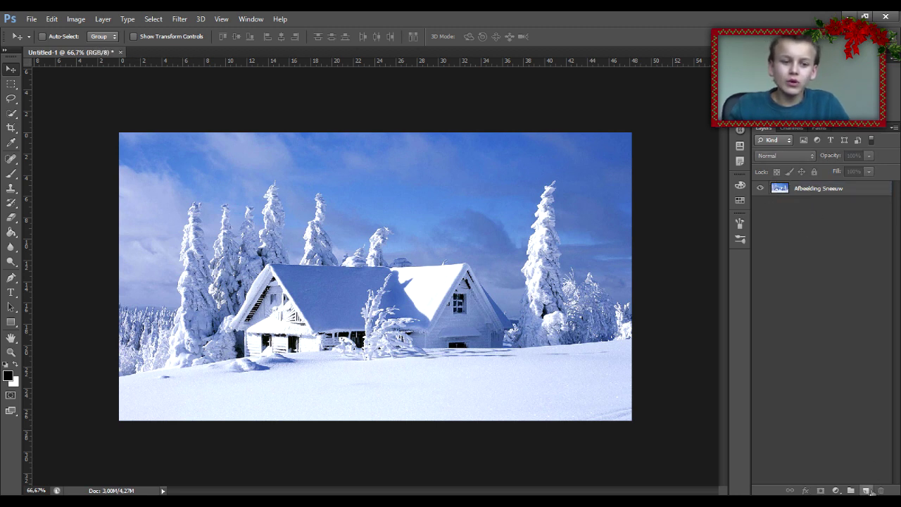
click(866, 491)
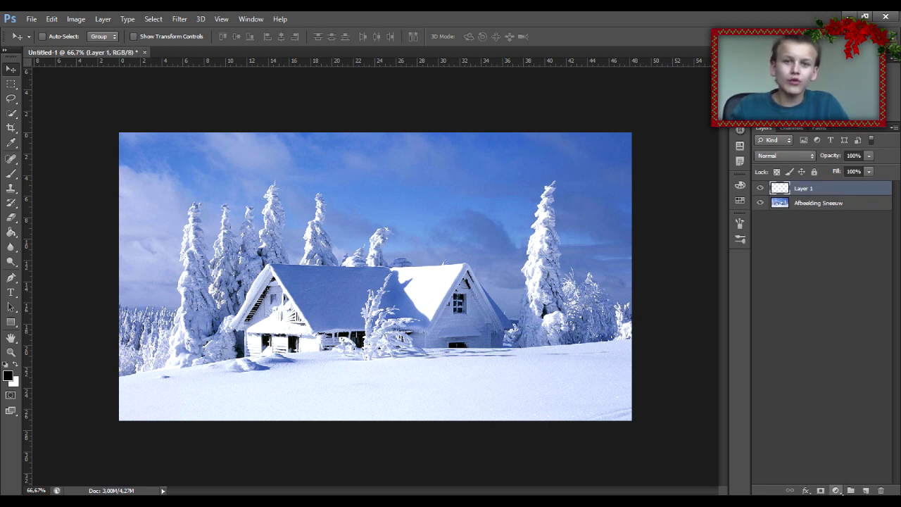
click(836, 490)
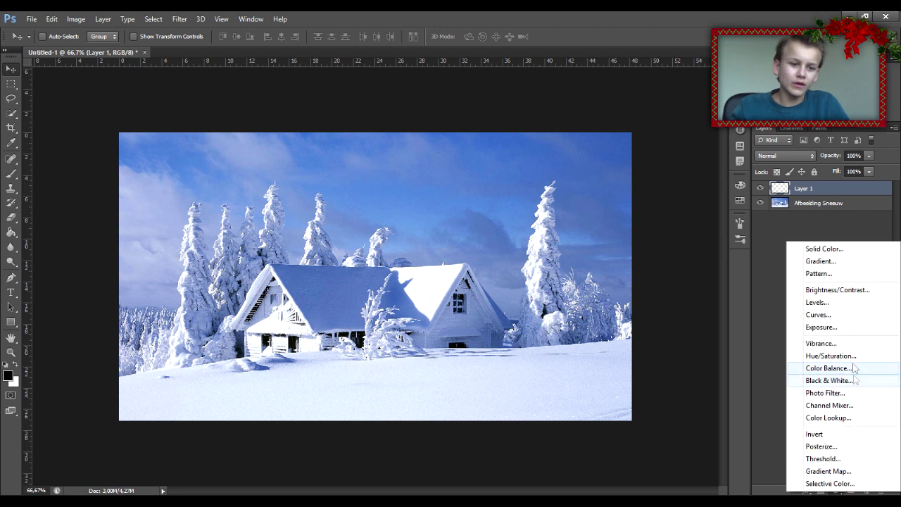
click(823, 250)
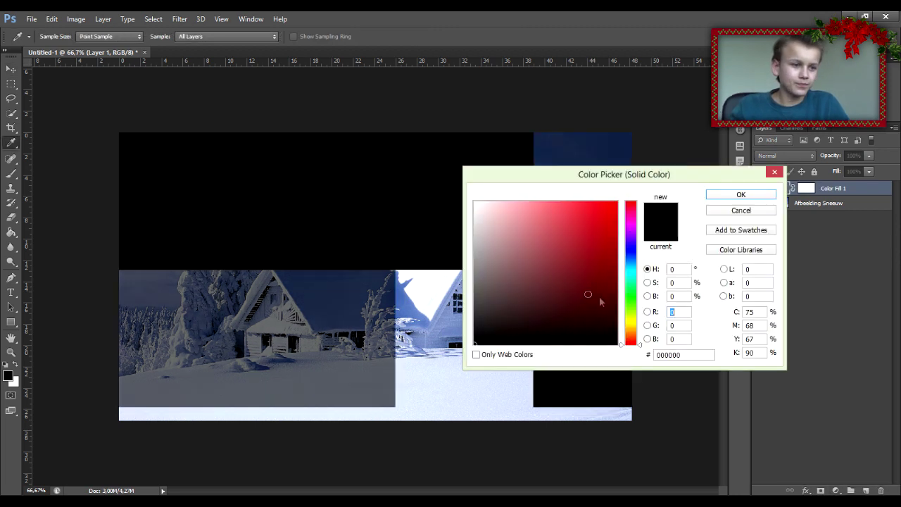
click(742, 199)
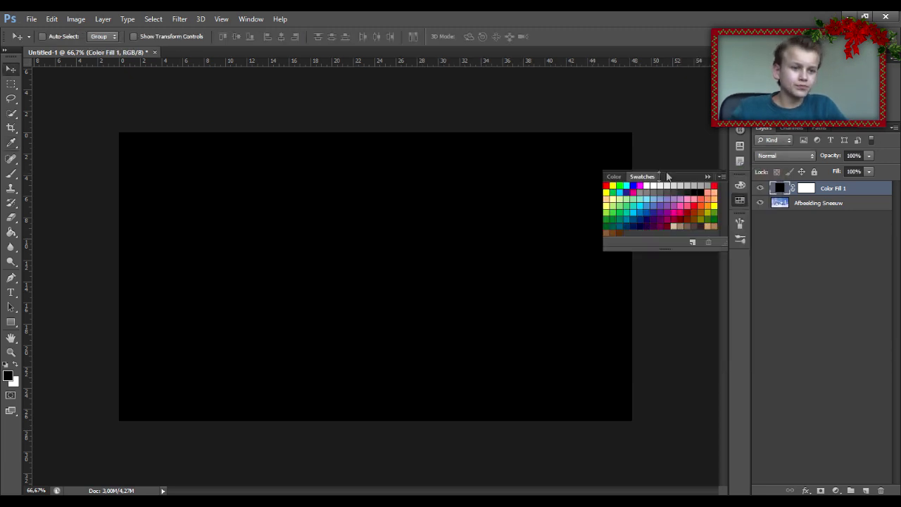
click(704, 176)
click(180, 19)
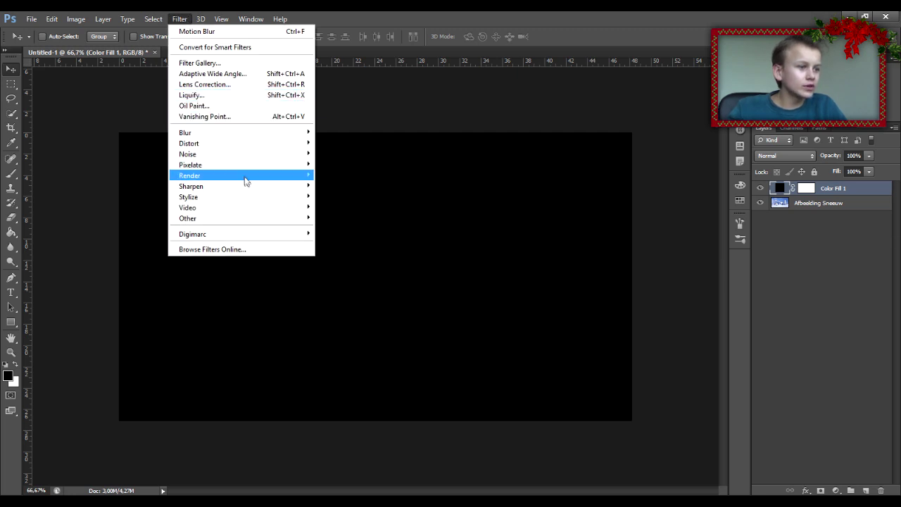
mouse_move(190, 165)
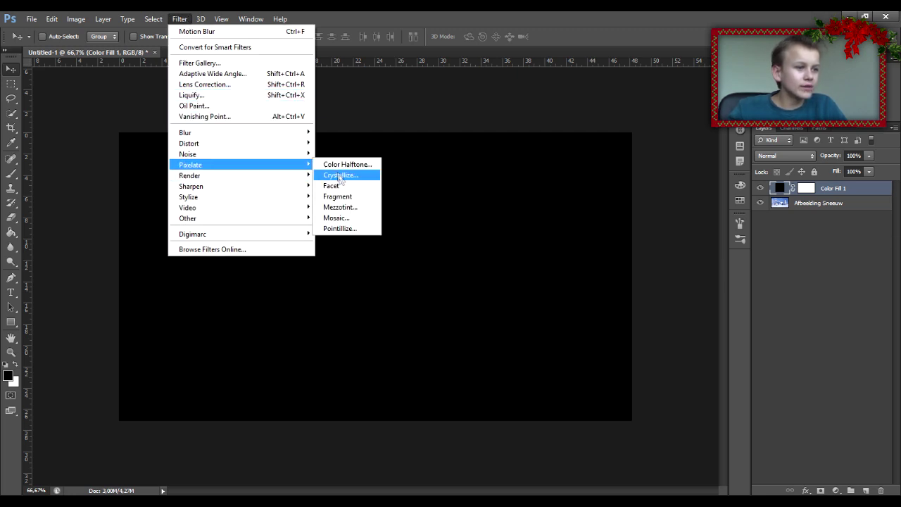
Step: Rasterize the black fill layer and apply a Coarse Dots Mezzotint filter
click(357, 208)
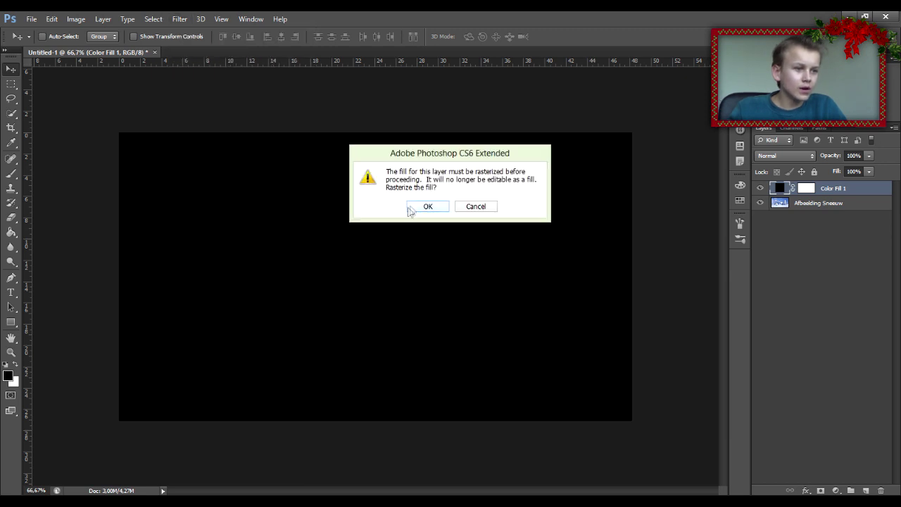
click(415, 206)
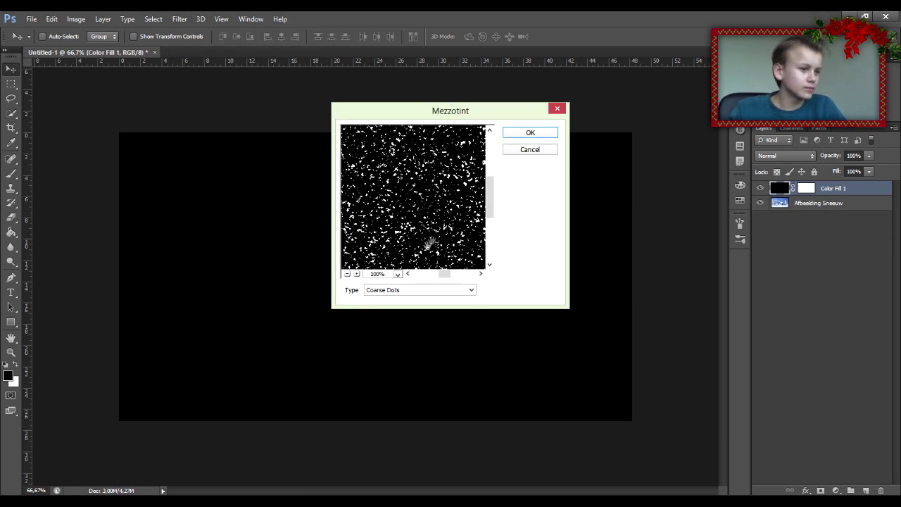
drag(416, 252, 451, 175)
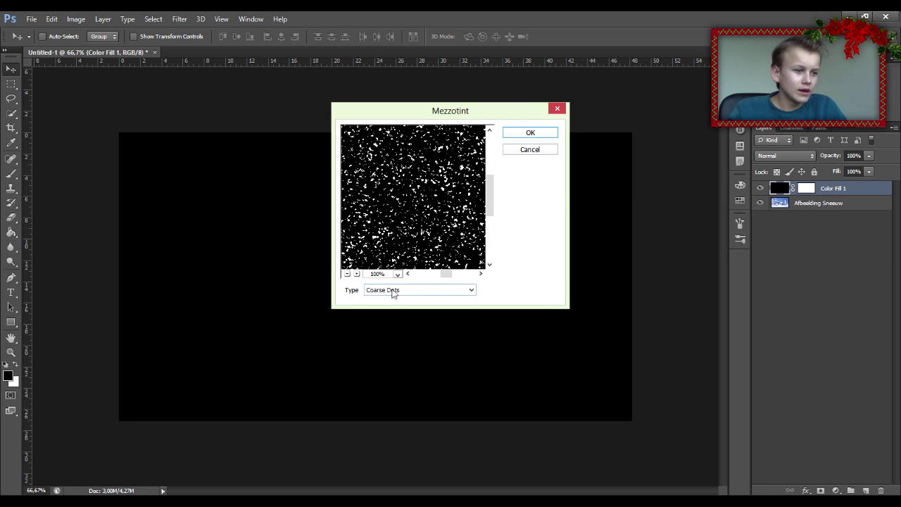
click(450, 294)
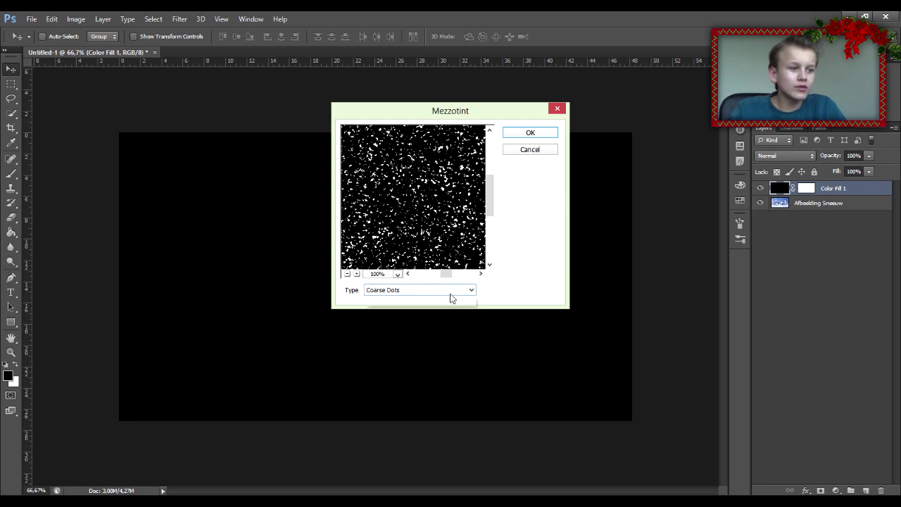
click(421, 308)
click(420, 299)
click(411, 301)
click(412, 296)
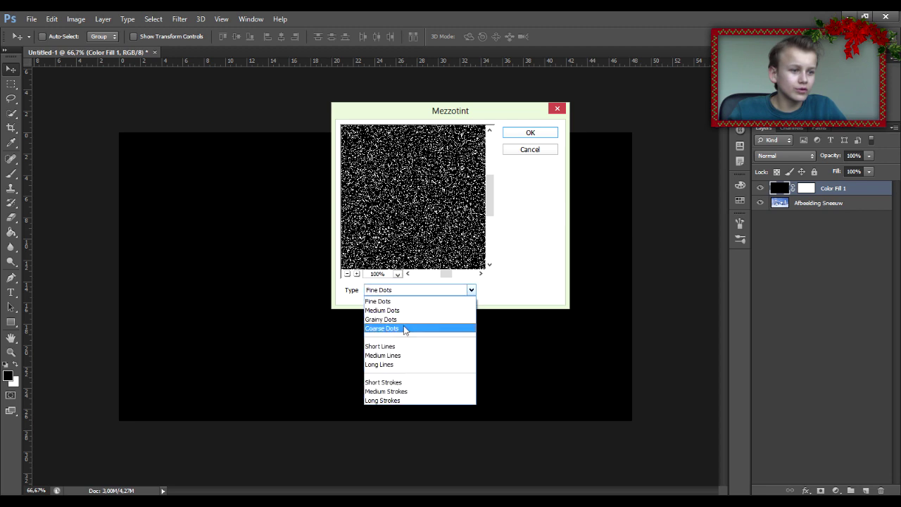
click(379, 329)
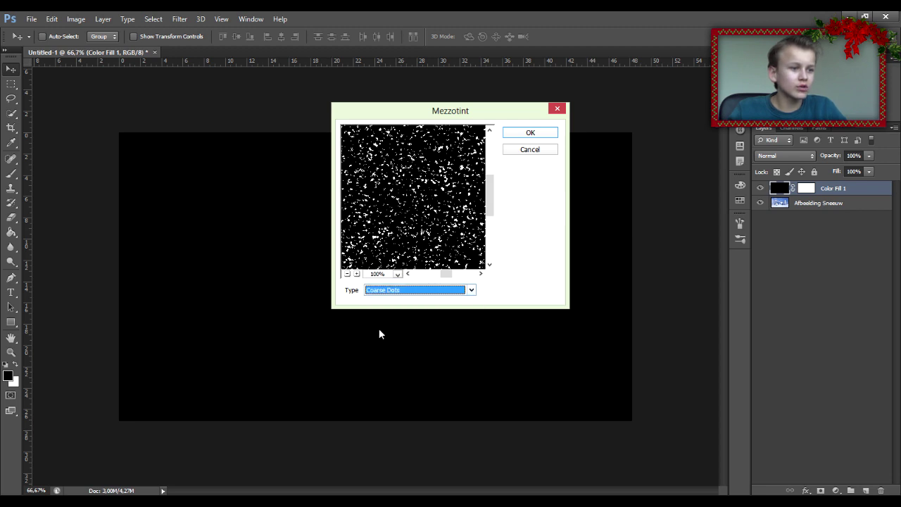
click(531, 133)
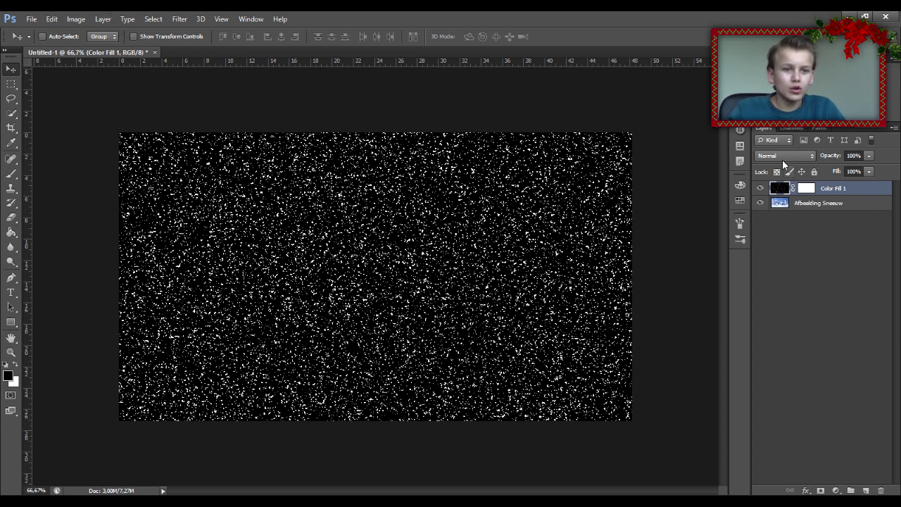
Step: Set Color Fill 1 to Screen blend mode and add an empty layer above it
click(792, 157)
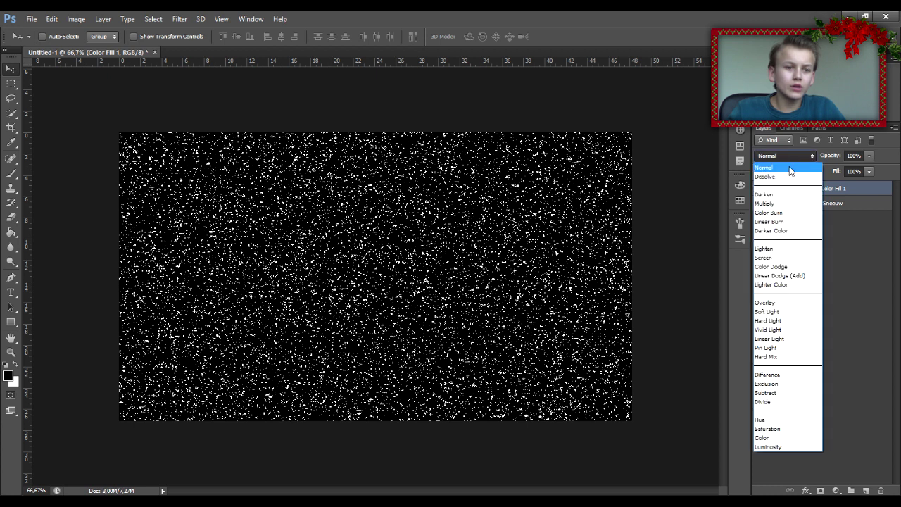
click(778, 259)
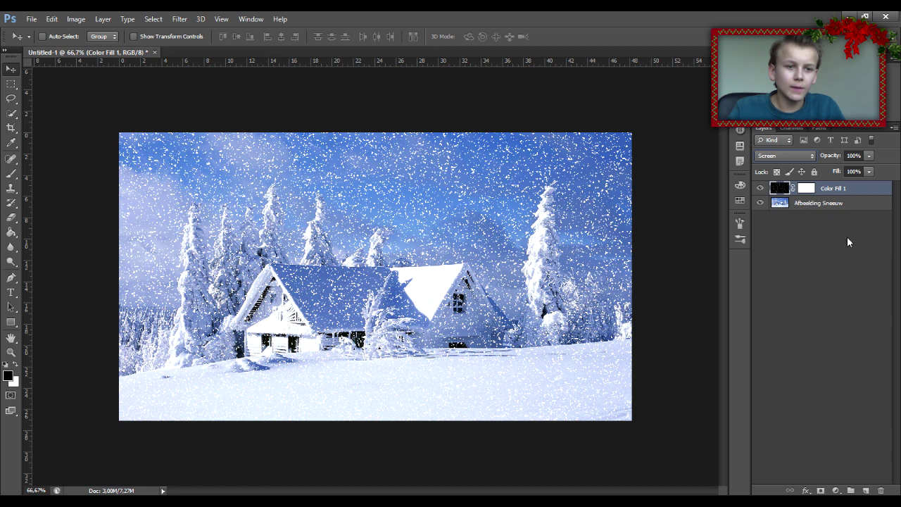
click(866, 490)
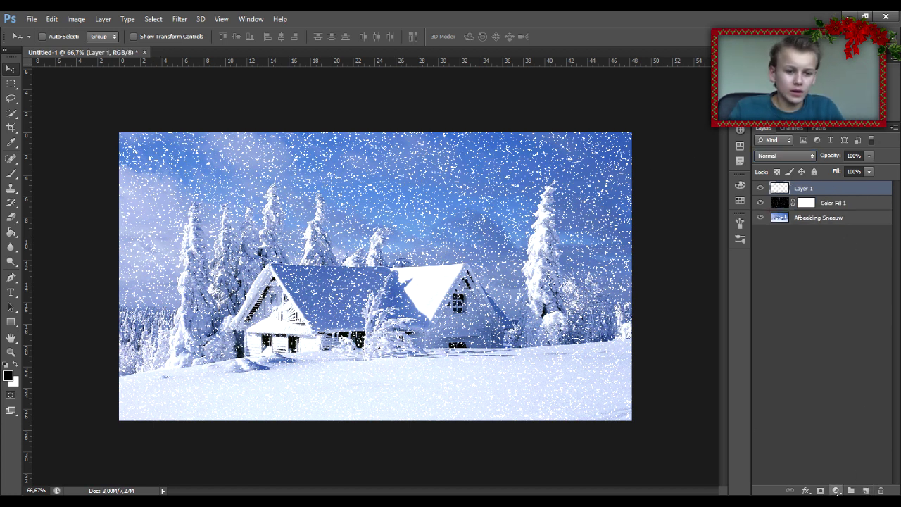
Step: Add a second black Solid Color fill layer, 'Color Fill 2'
click(838, 491)
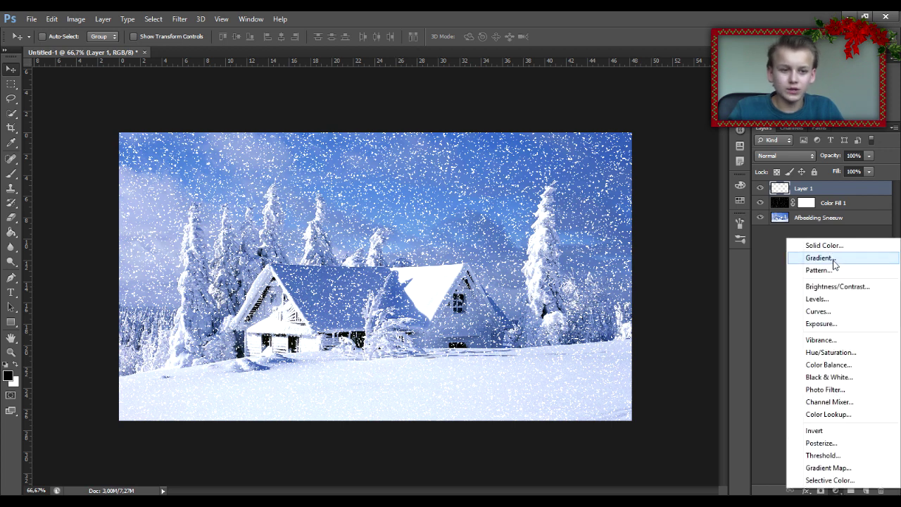
click(837, 246)
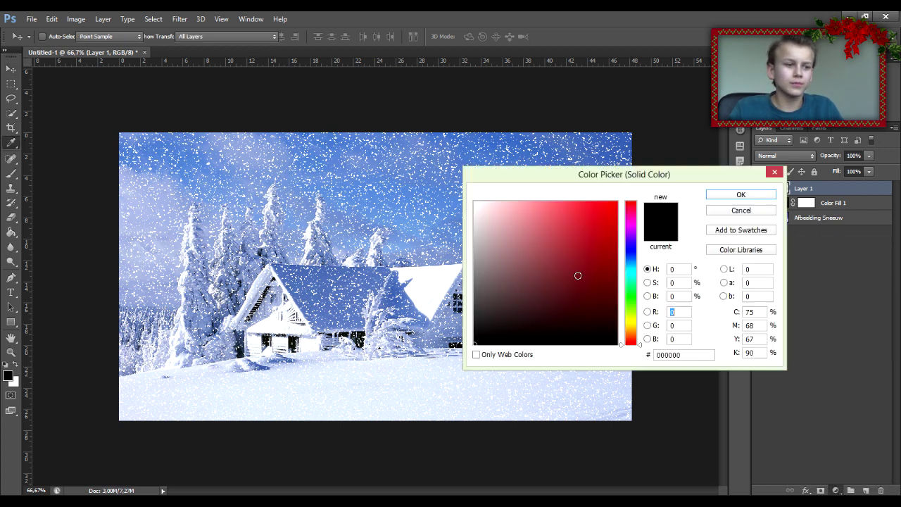
click(724, 200)
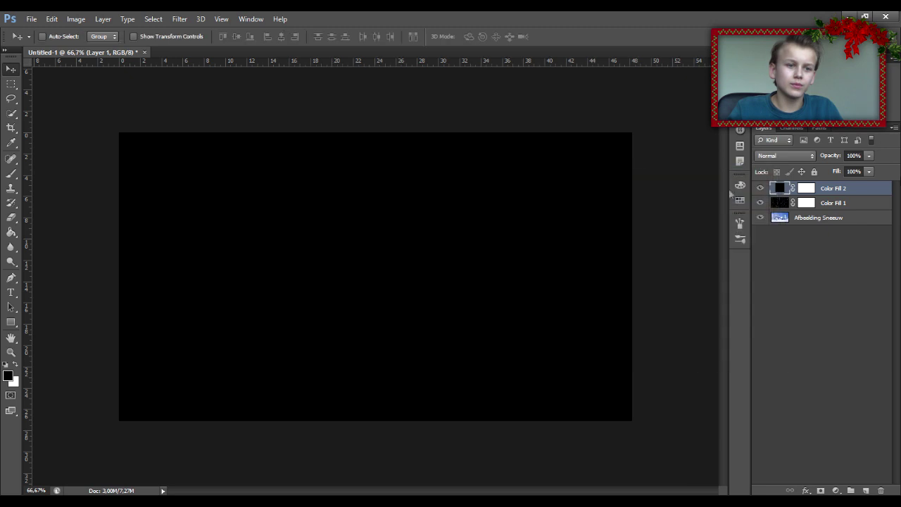
Step: Rasterize Color Fill 2 and apply a Coarse Dots Mezzotint to it
click(174, 18)
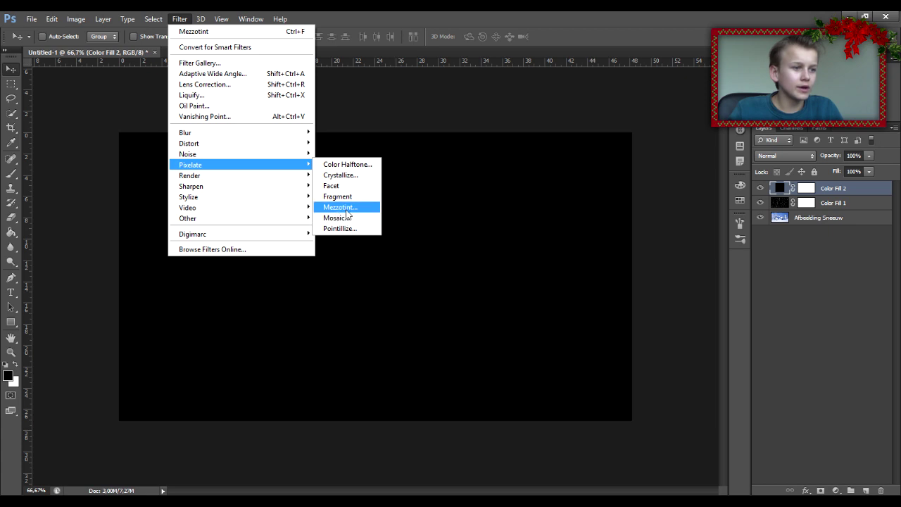
click(341, 208)
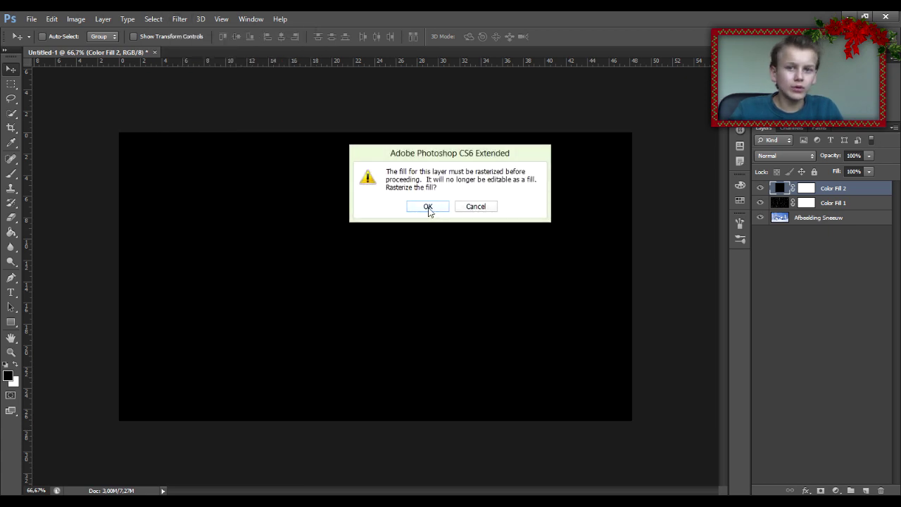
click(428, 207)
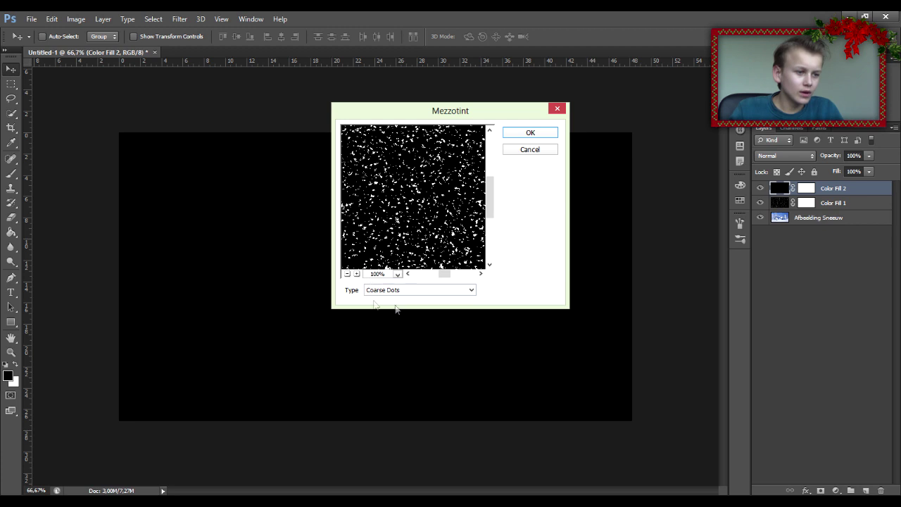
click(530, 134)
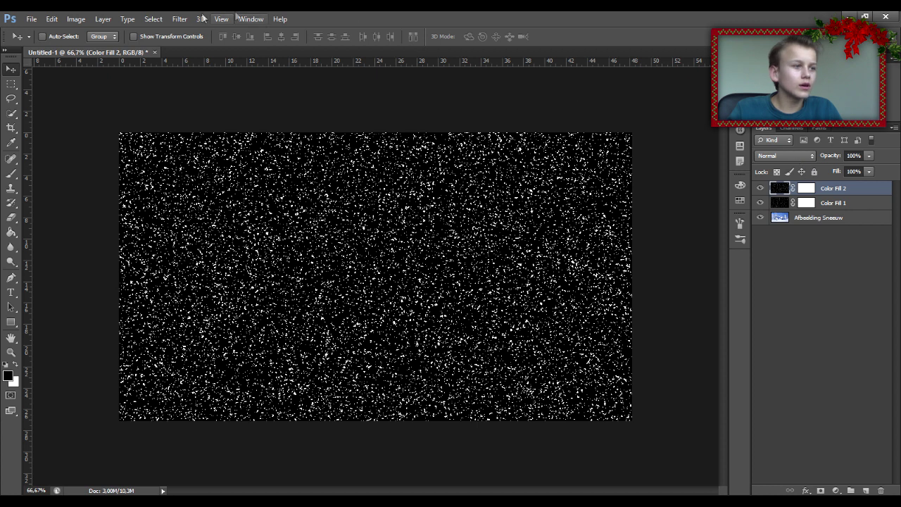
Step: Apply a Crystallize filter with cell size 17 to the Color Fill 2 specks
click(180, 19)
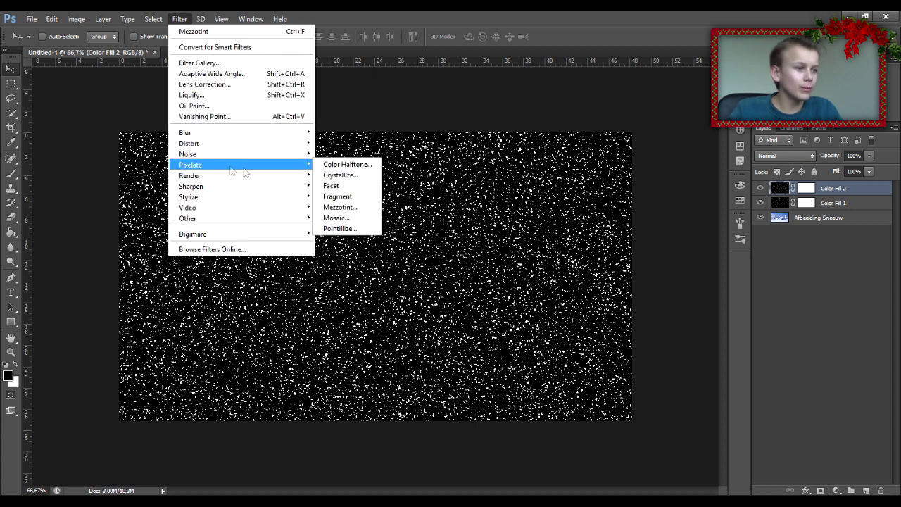
mouse_move(190, 165)
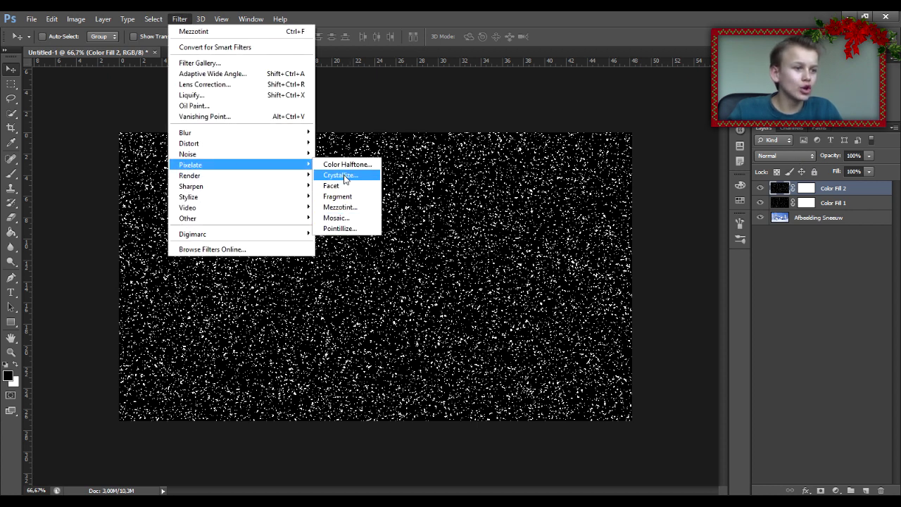
click(344, 178)
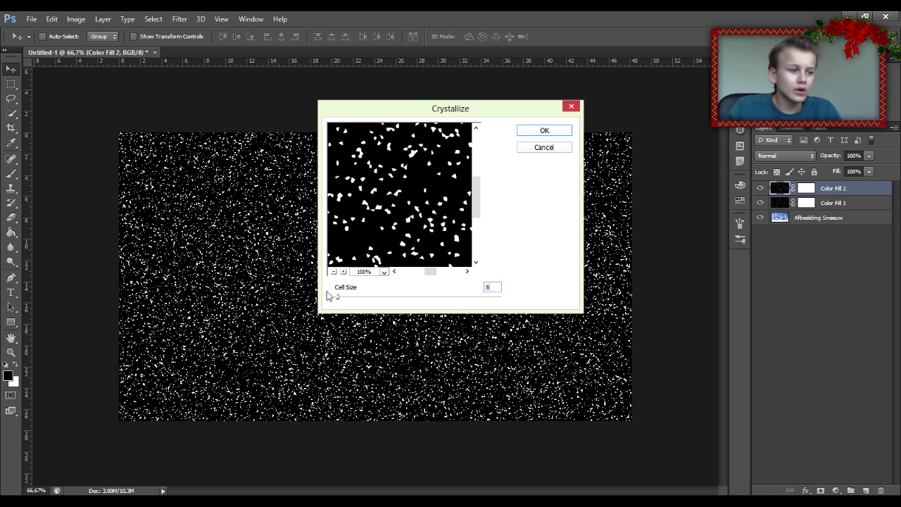
drag(338, 296, 337, 300)
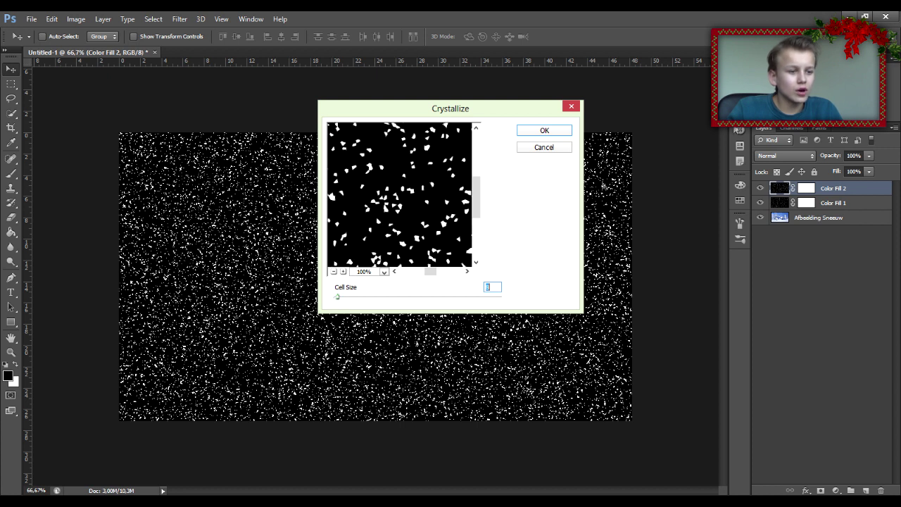
click(535, 131)
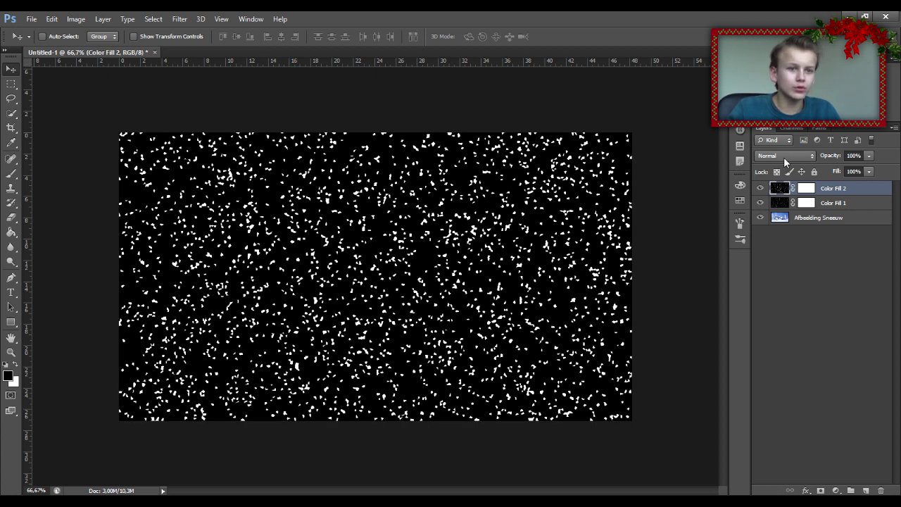
Step: Switch the Color Fill 2 layer's blend mode to Screen
click(785, 157)
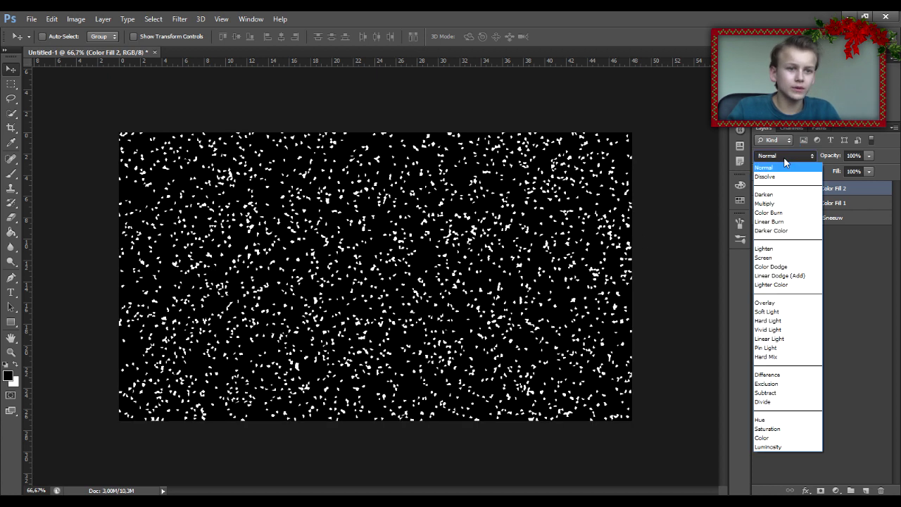
click(778, 258)
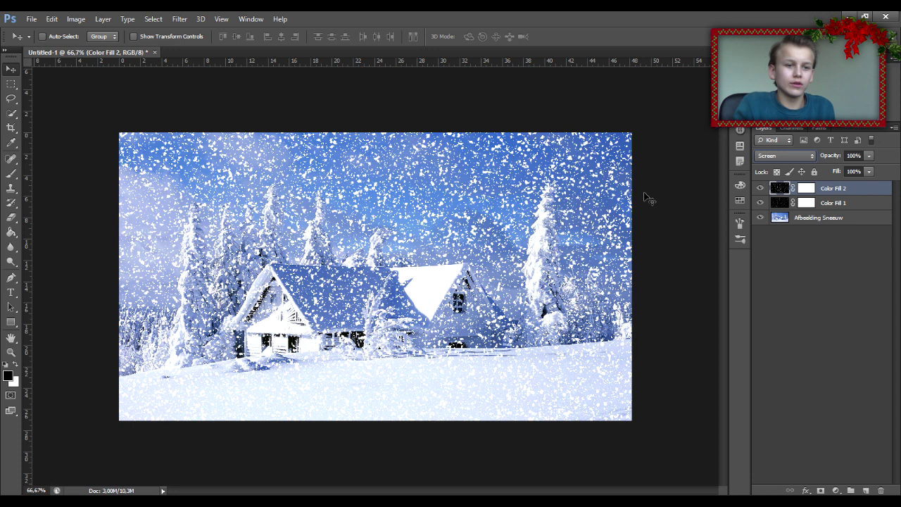
Step: Apply a Motion Blur with angle 56° and distance 14 pixels to Color Fill 2
click(182, 19)
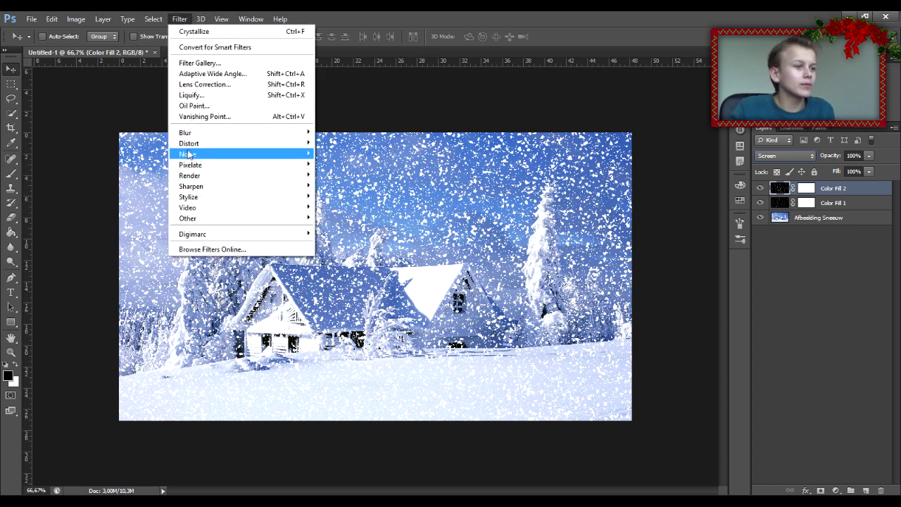
mouse_move(185, 133)
click(337, 236)
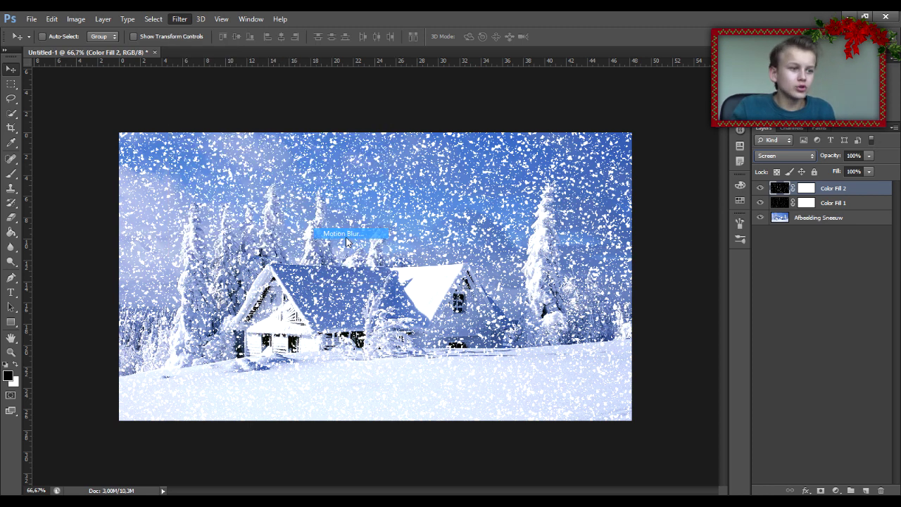
mouse_move(434, 133)
mouse_down()
mouse_move(806, 231)
mouse_move(744, 198)
mouse_up()
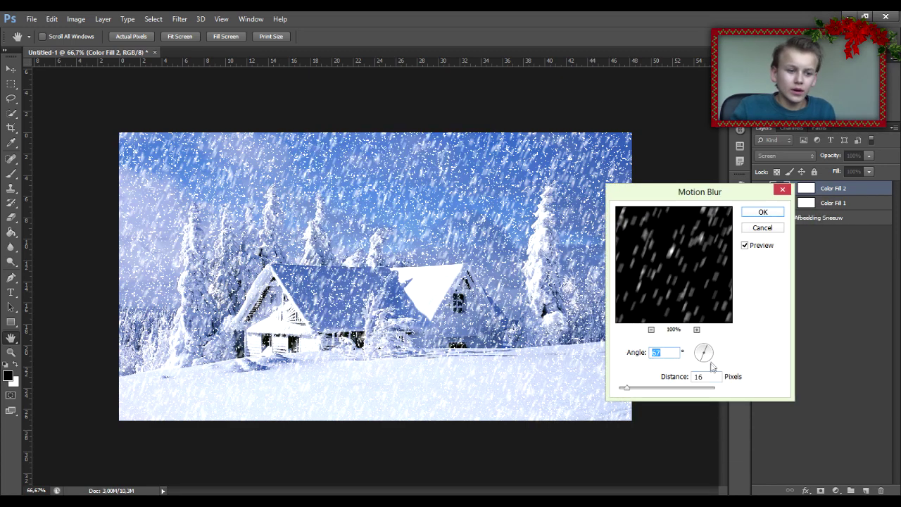
drag(709, 366, 709, 360)
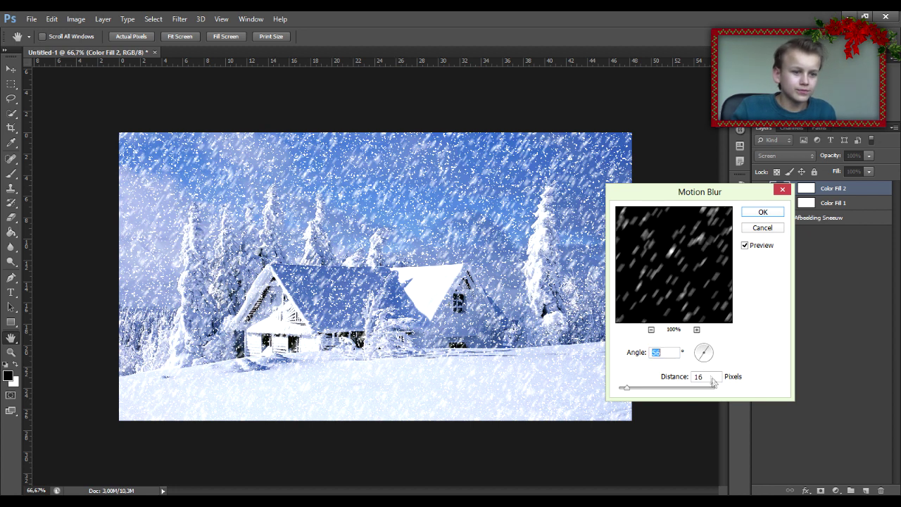
mouse_move(632, 393)
mouse_down()
mouse_move(656, 389)
mouse_move(641, 392)
mouse_up()
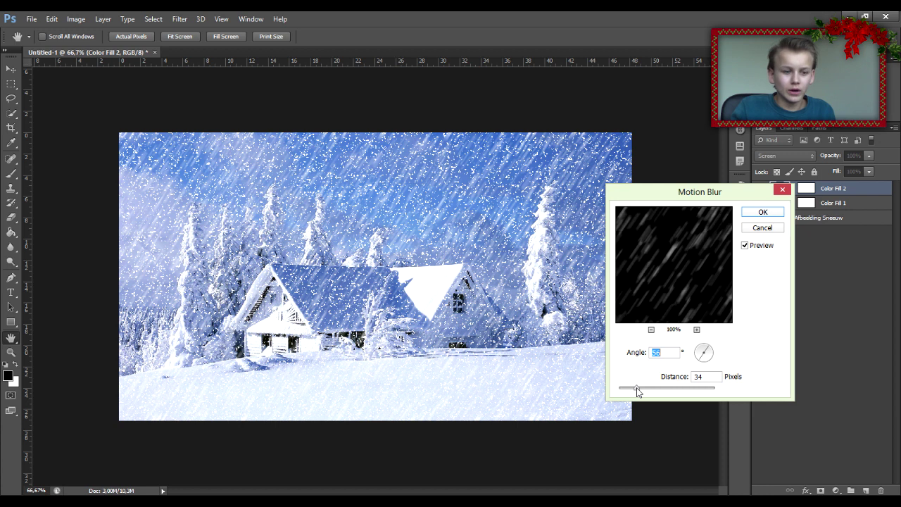
drag(634, 391, 624, 392)
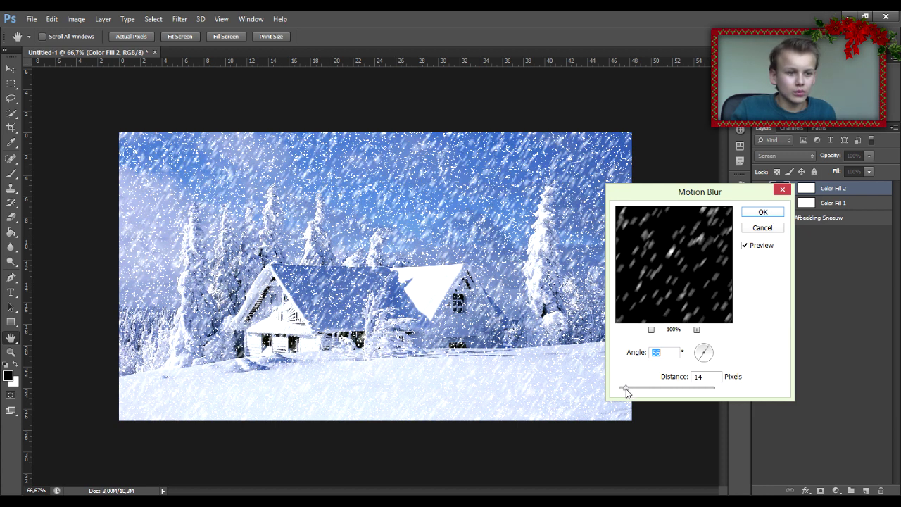
click(763, 213)
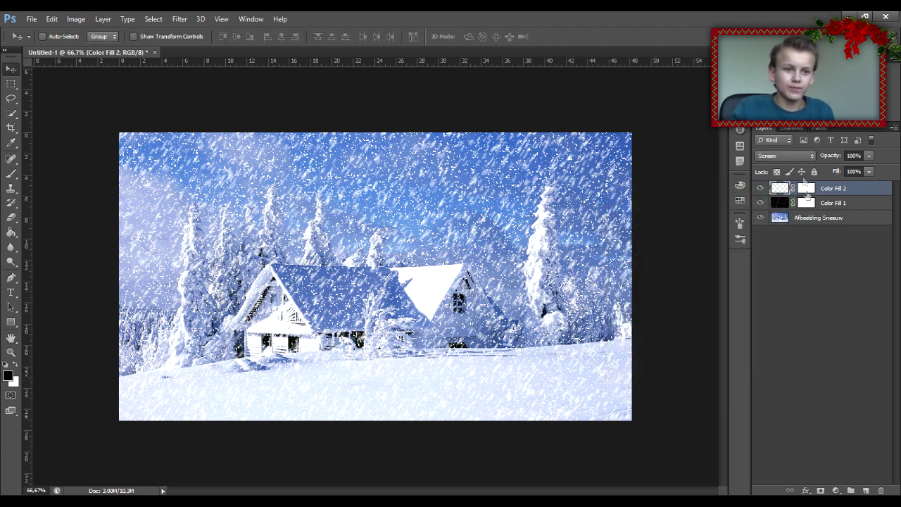
click(841, 202)
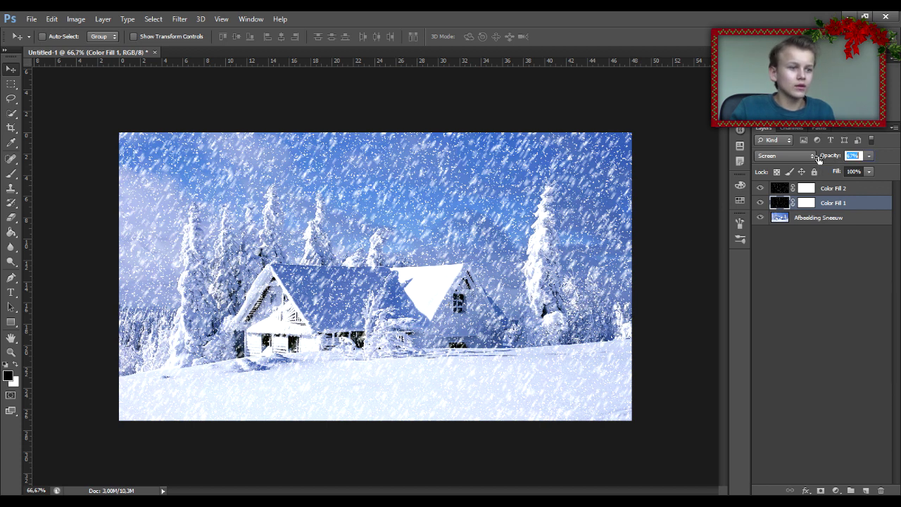
click(856, 251)
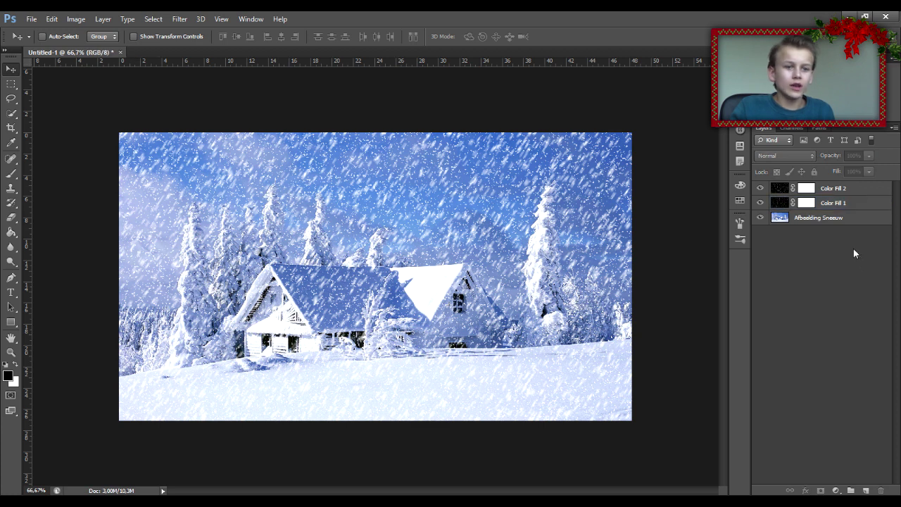